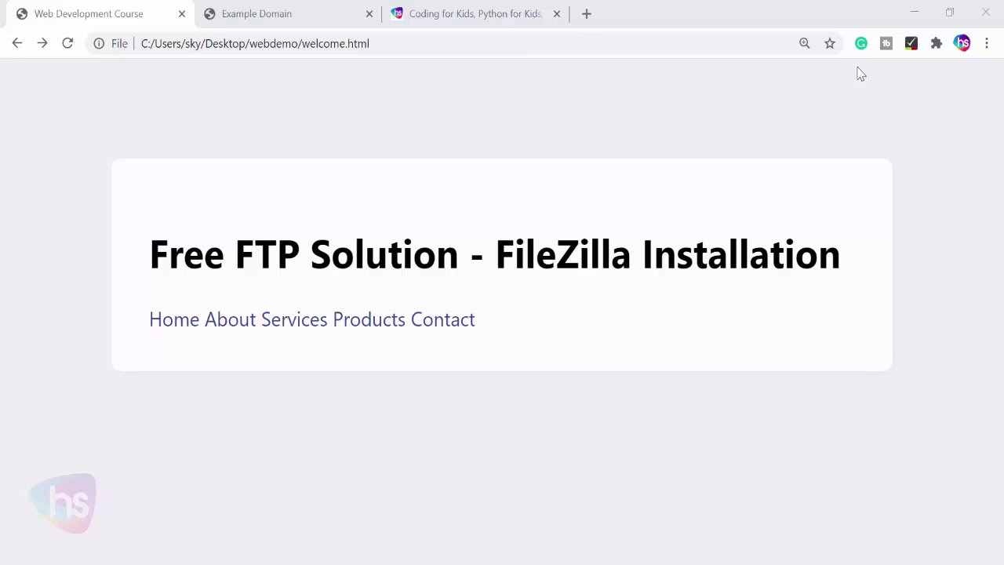
- Open Google in a new browser tab and search for "filezilla"
left_click(586, 14)
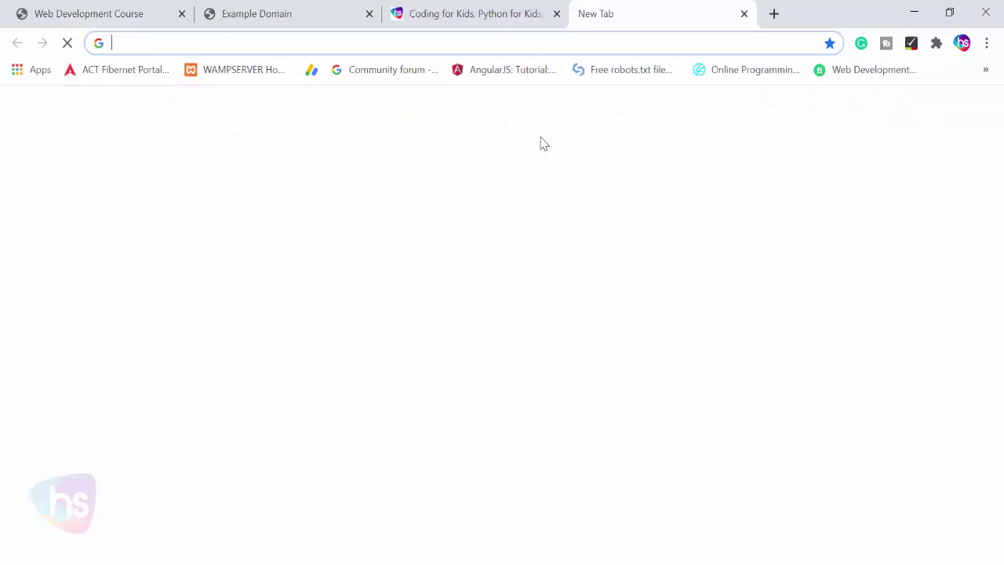
type("google")
key("Return")
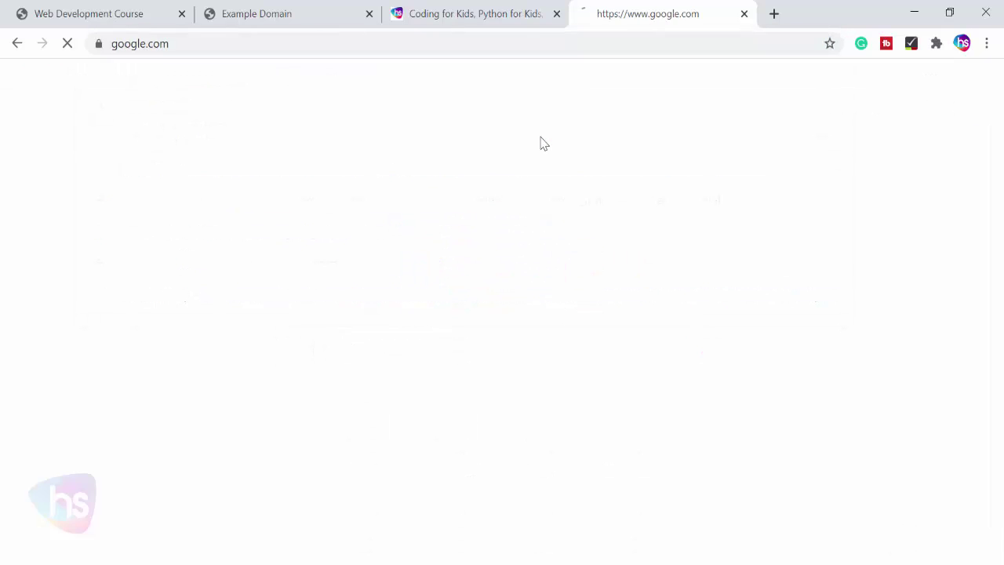
type("fil")
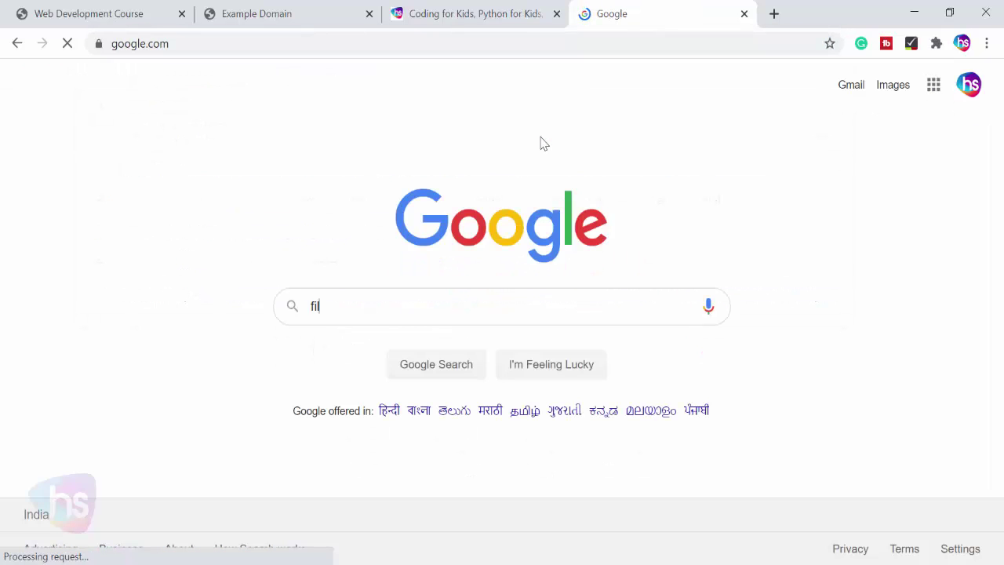
type("ezilla")
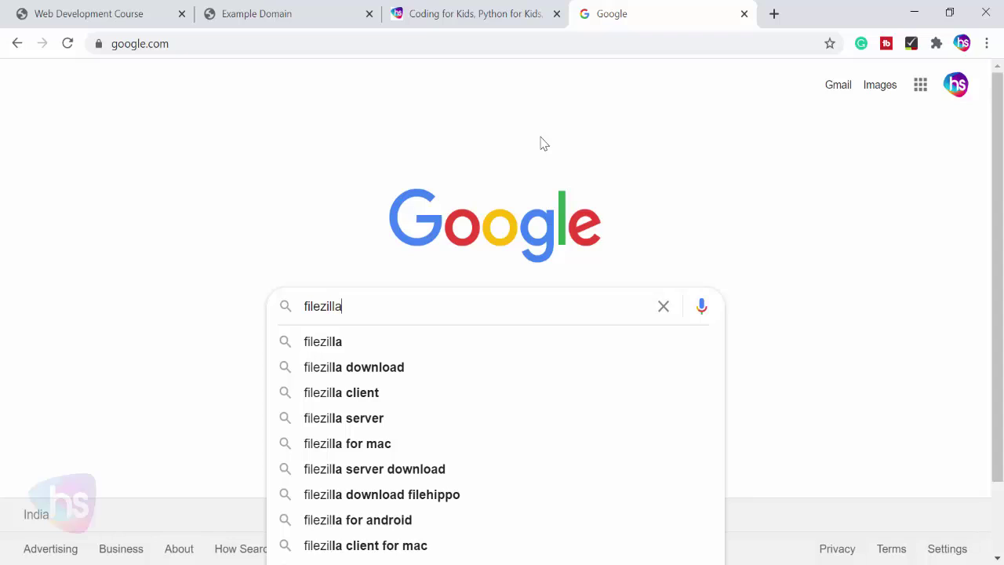
key("Return")
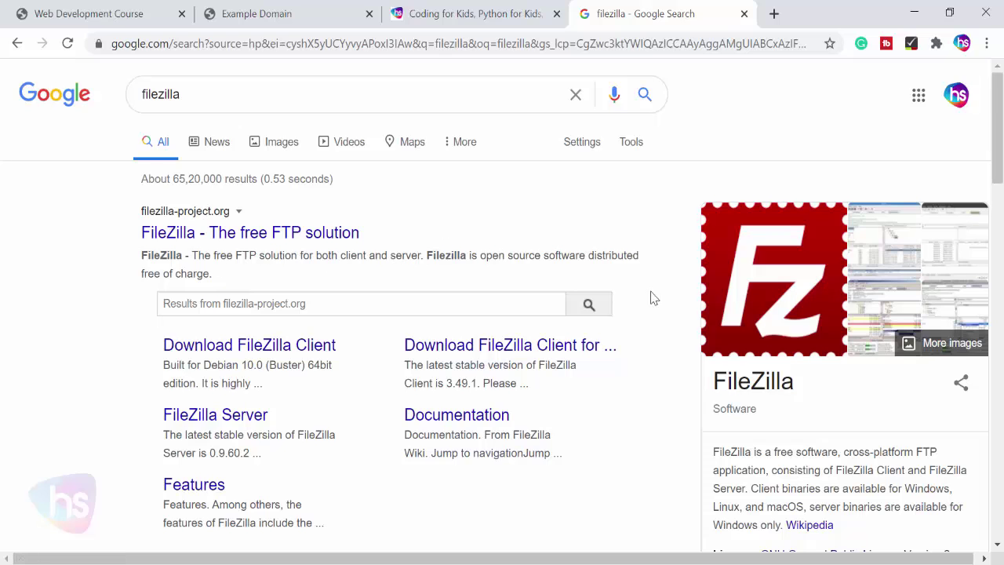
- Read which platforms the FileZilla summary in the search results lists, and open the Download FileZilla Client page
scroll(640, 301, "down", 3)
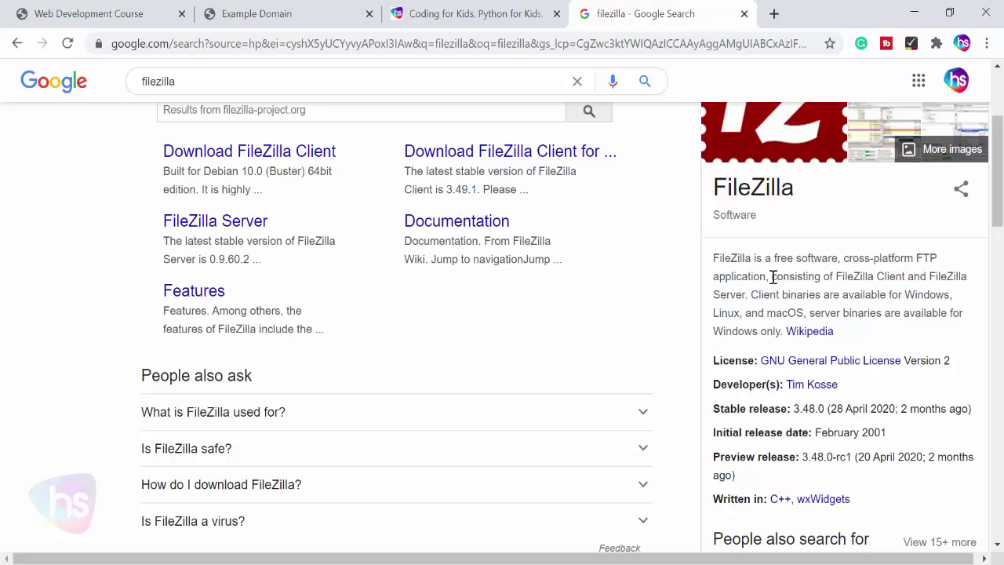
left_click_drag(771, 276, 944, 276)
left_click(916, 276)
left_click_drag(752, 296, 950, 298)
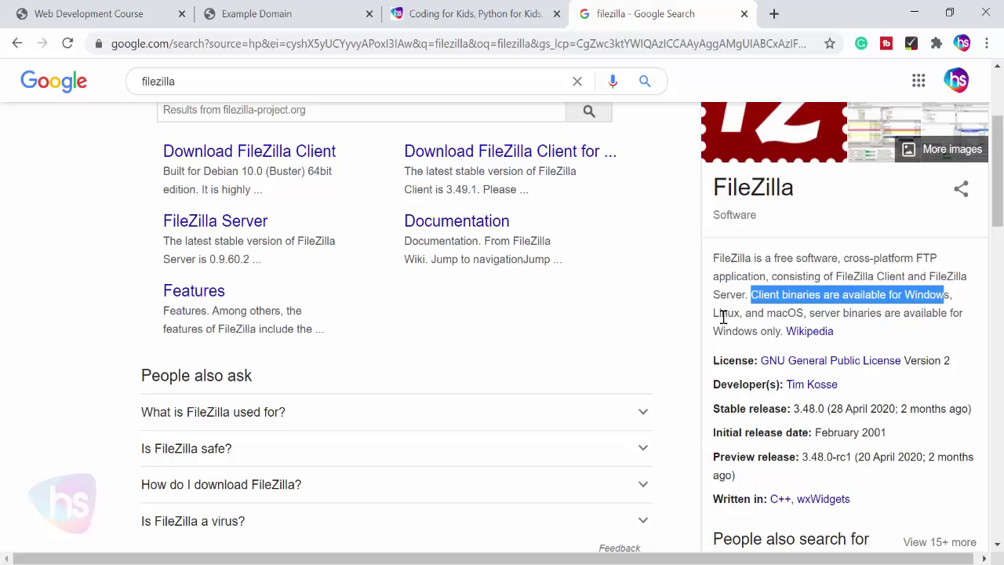
left_click_drag(766, 313, 882, 313)
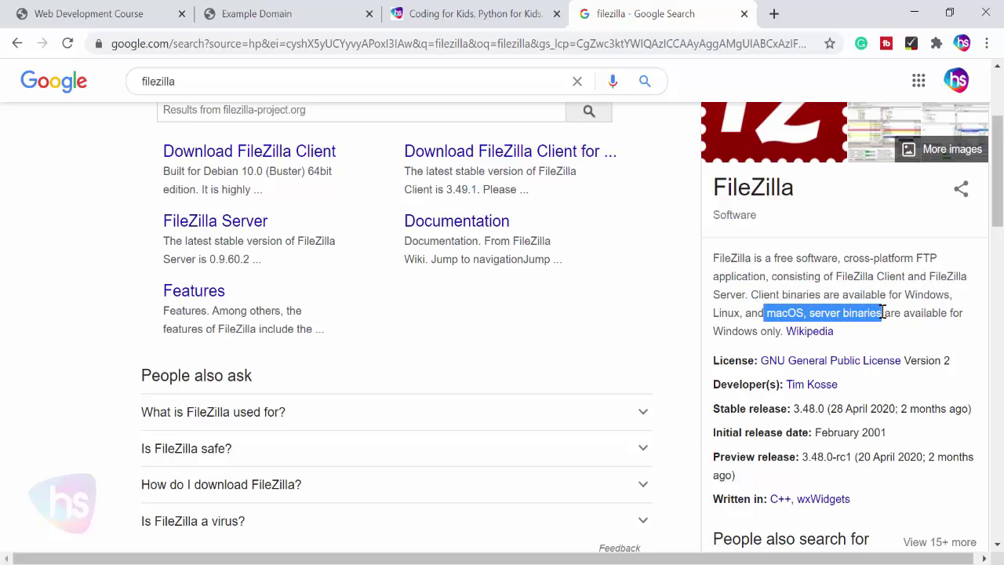
scroll(526, 328, "up", 3)
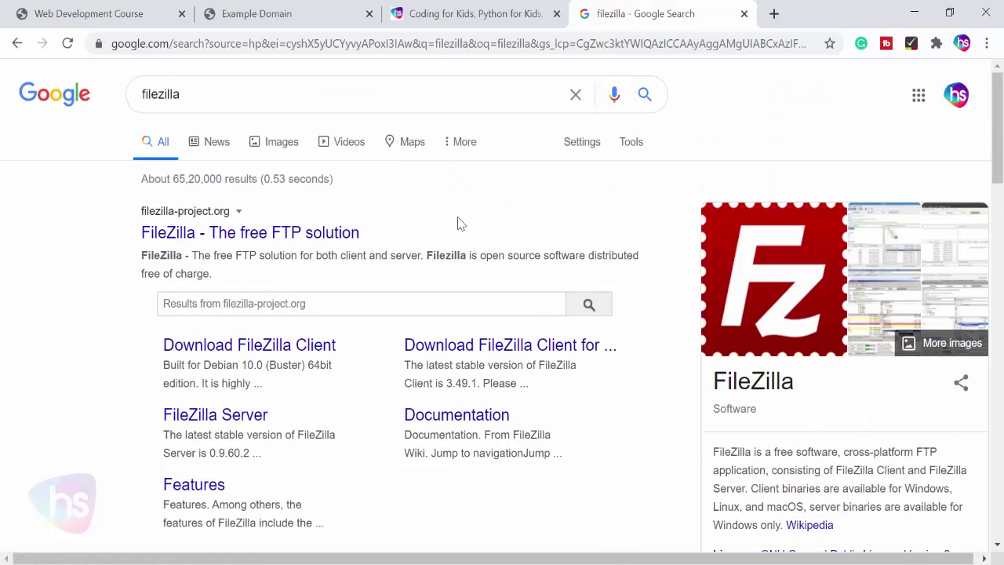
left_click(237, 353)
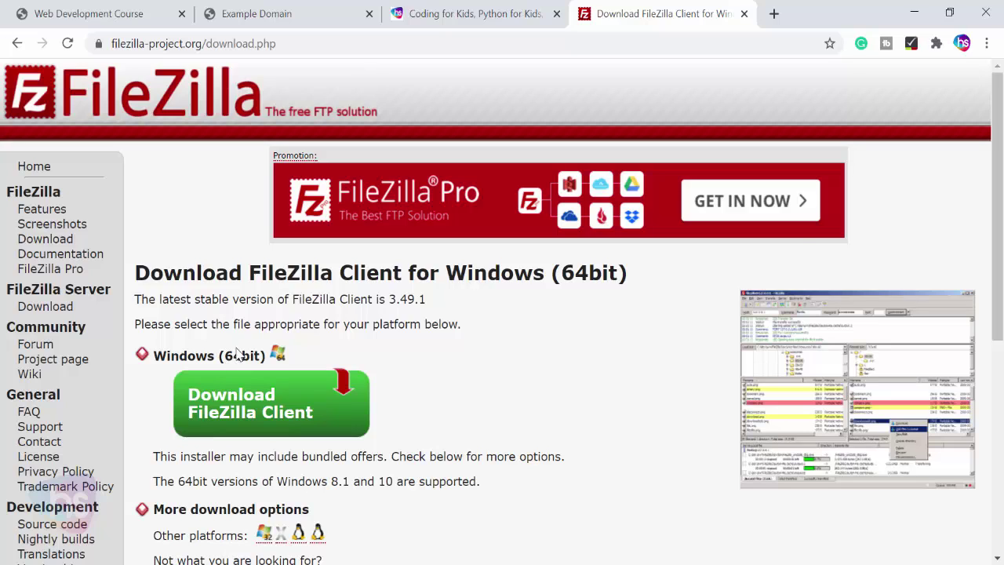
- Download the FileZilla Client for Windows (64bit) in the standard FileZilla edition, without manual or Pro features
left_click_drag(563, 273, 633, 282)
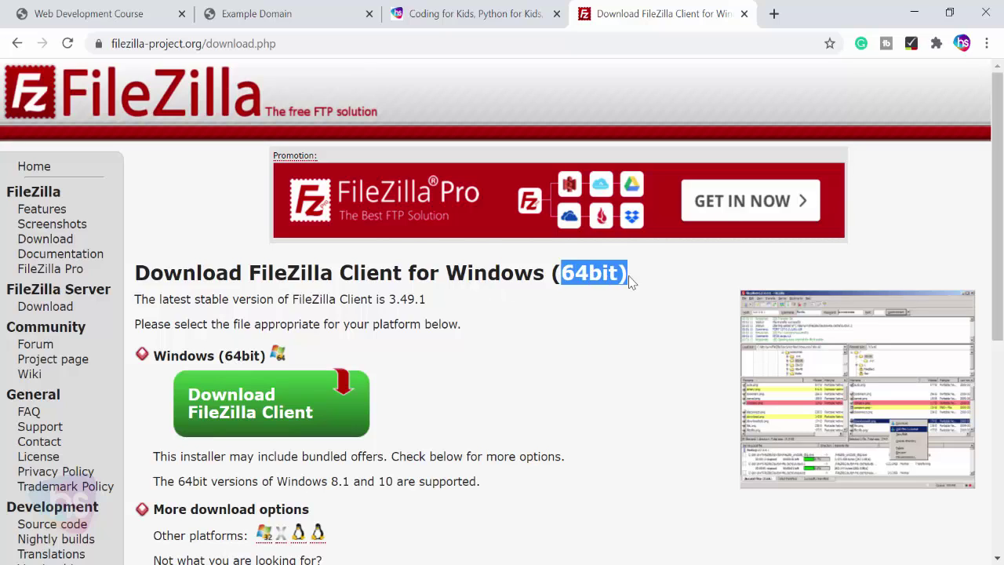
left_click(537, 333)
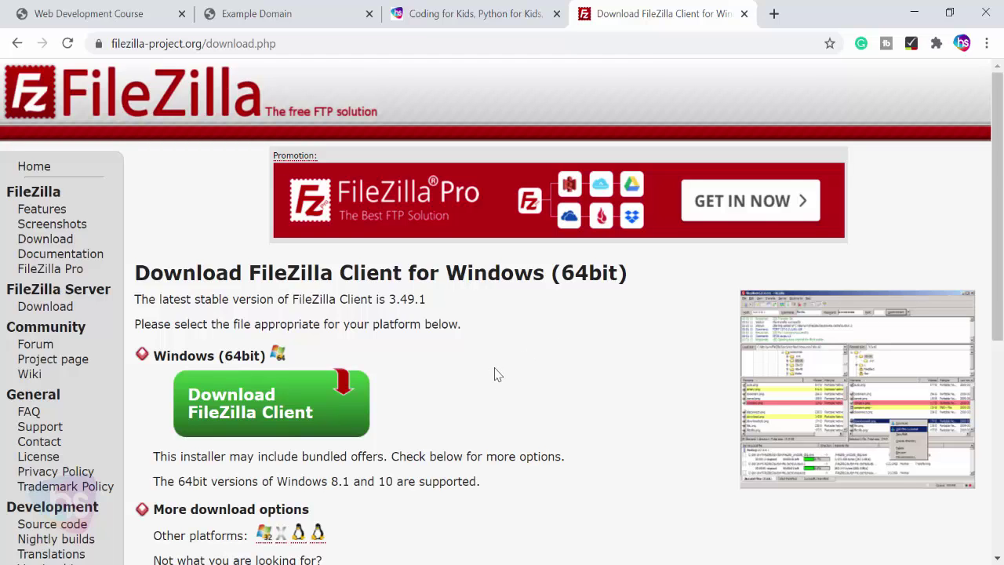
scroll(494, 374, "down", 3)
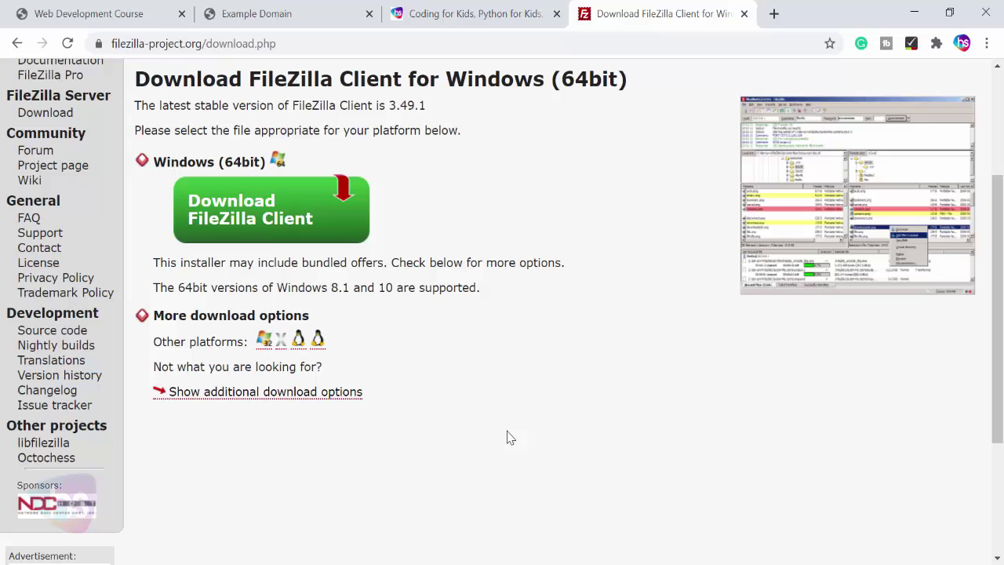
scroll(507, 437, "up", 3)
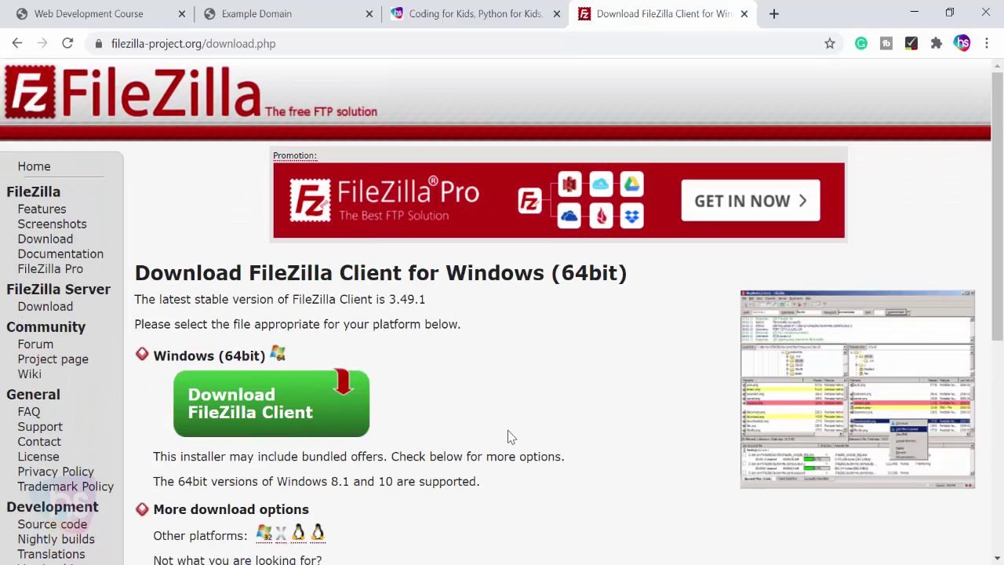
scroll(506, 437, "down", 3)
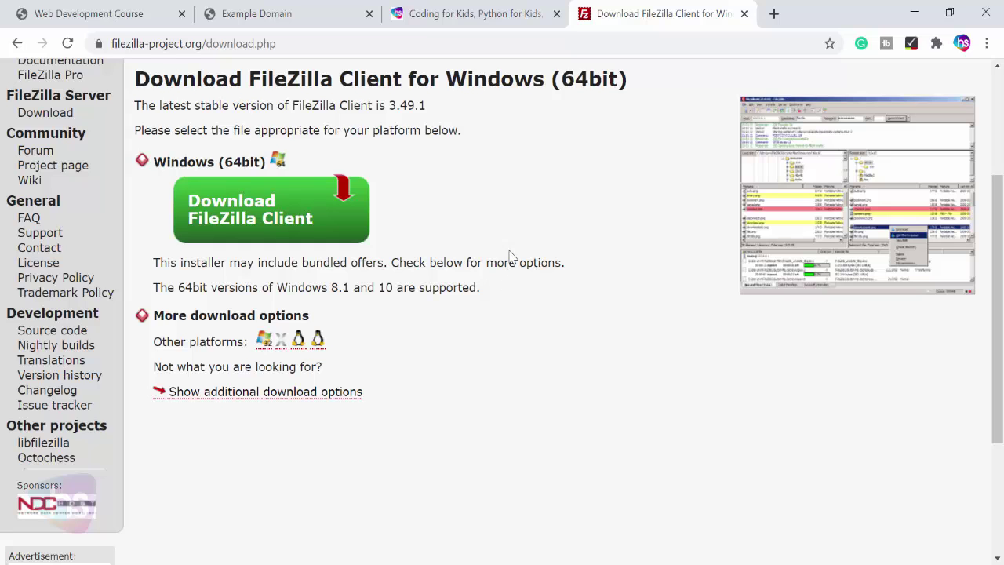
left_click(241, 220)
scroll(581, 270, "down", 3)
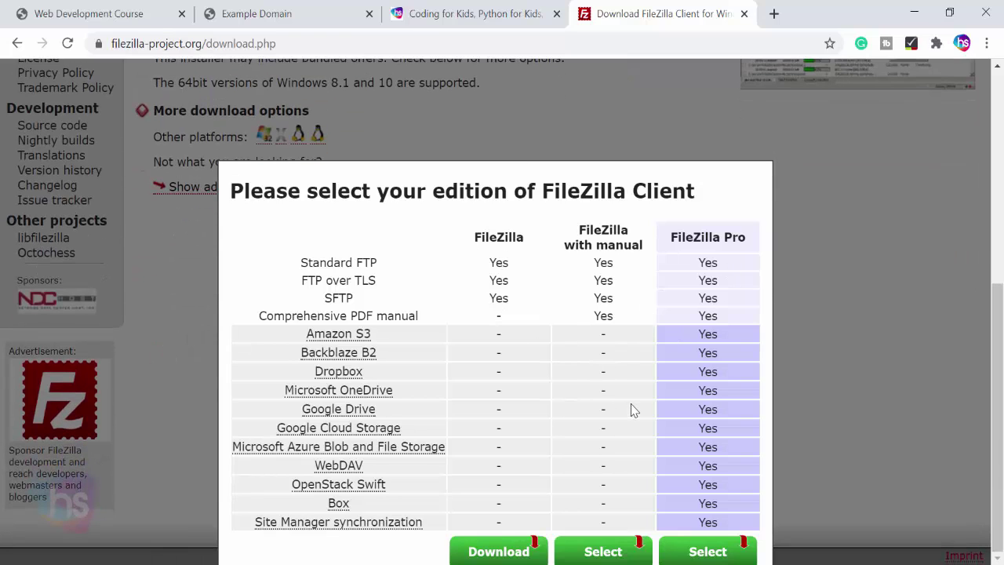
mouse_move(329, 334)
left_click(494, 550)
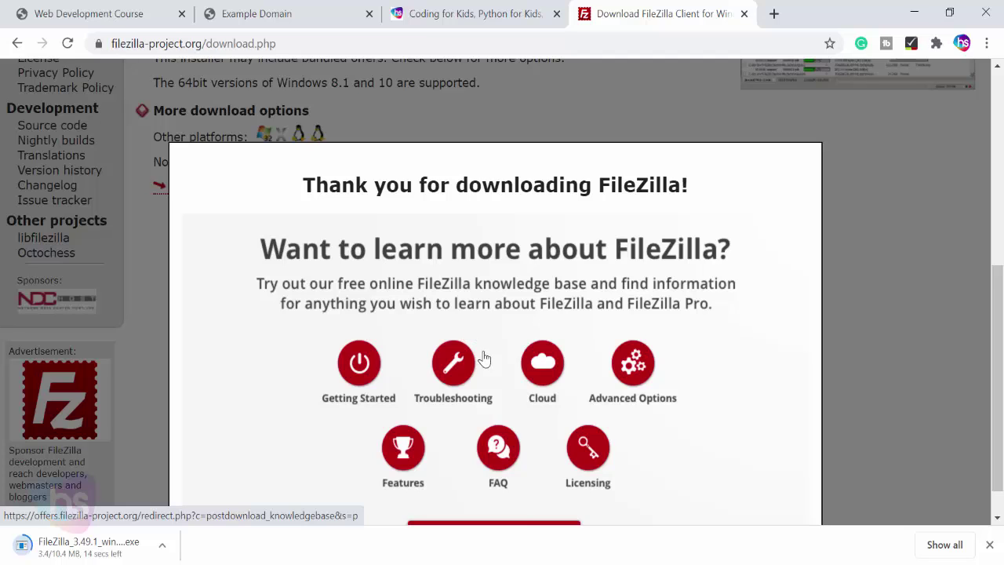
scroll(768, 382, "down", 1)
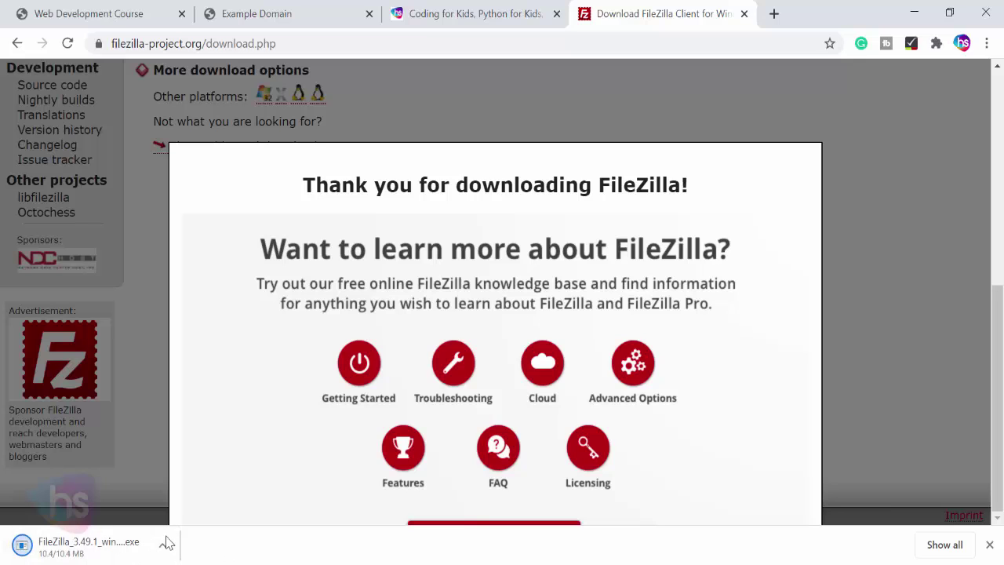
- Show the downloaded FileZilla_3.49.1_win64_sponsored-setup.exe in its folder and run it as administrator
left_click(942, 545)
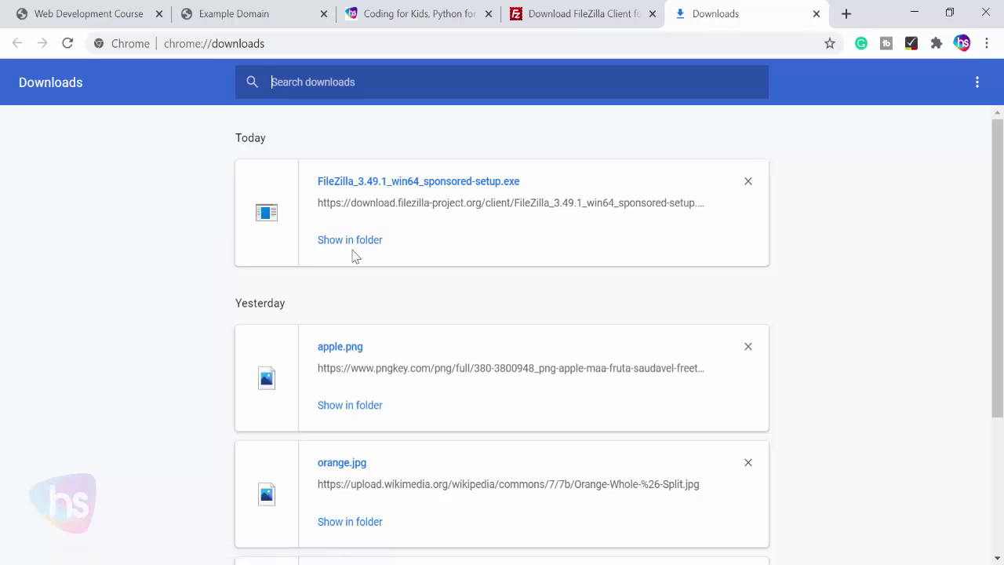
left_click(335, 243)
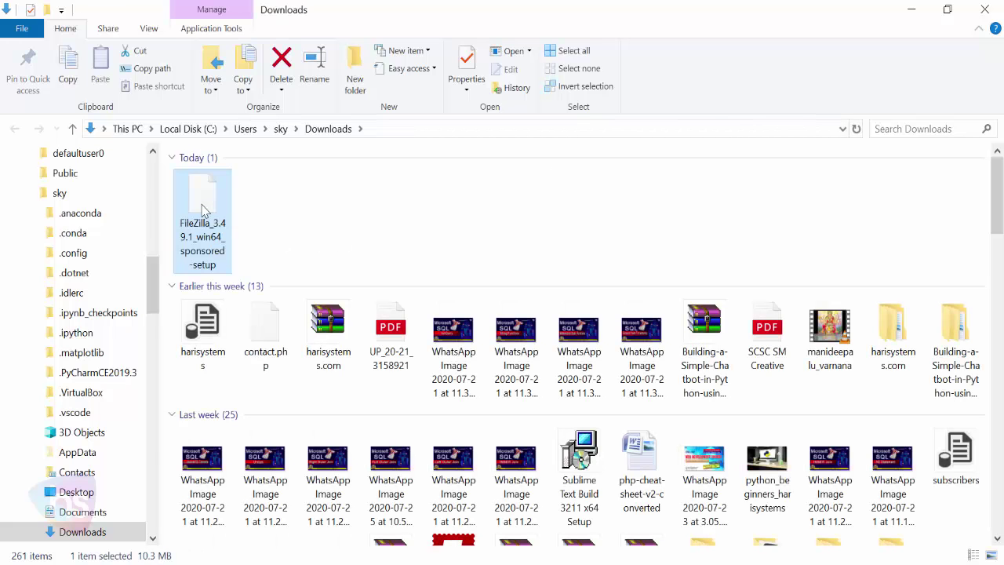
double_click(204, 207)
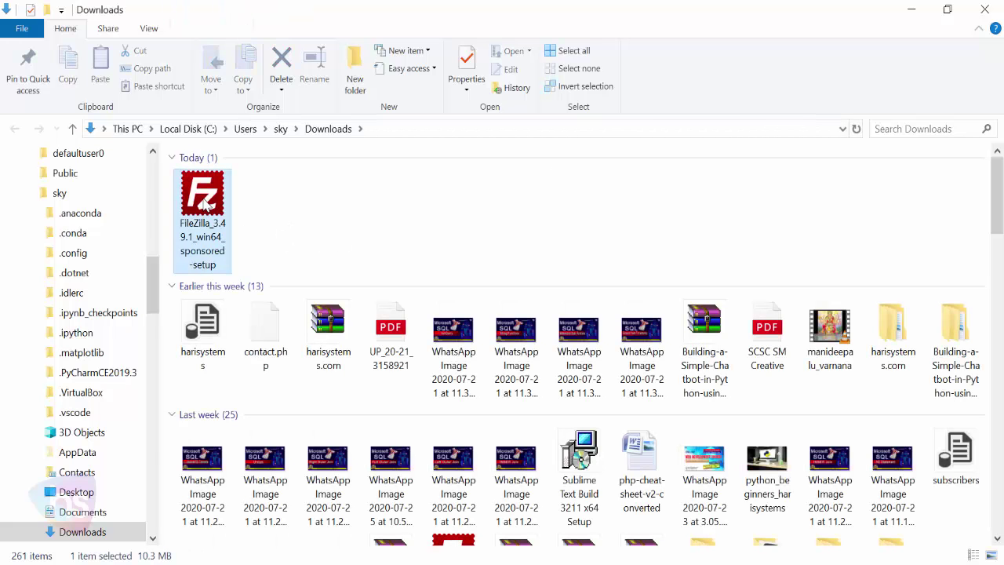
right_click(206, 202)
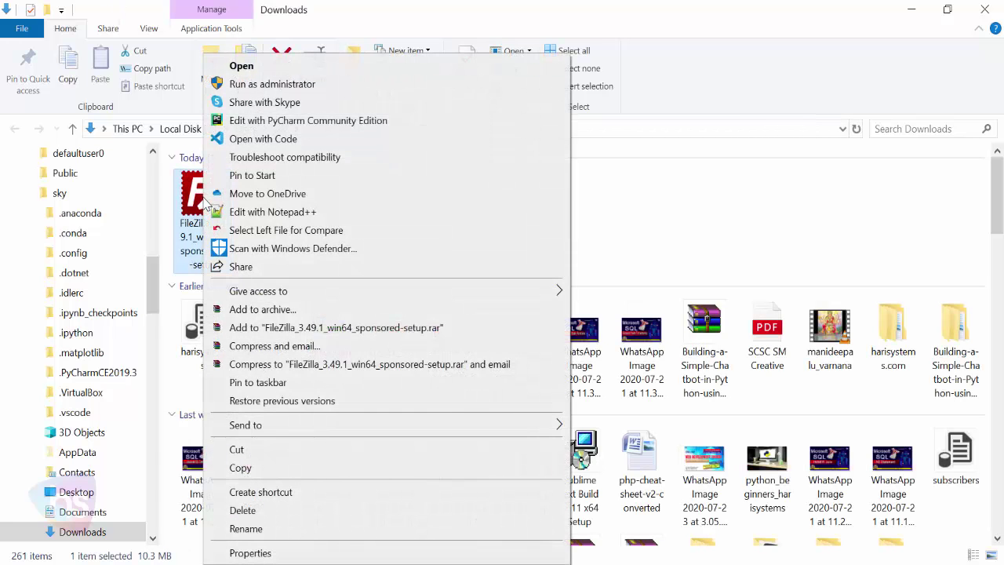
left_click(268, 86)
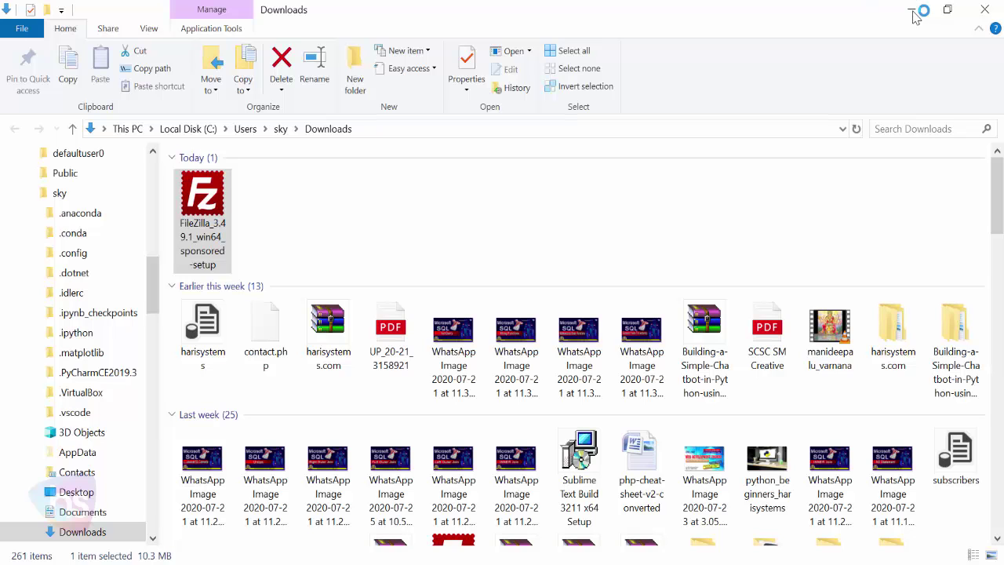
- Minimize the Downloads folder window and accept the license agreement and privacy policy in the FileZilla Client 3.49.1 setup
left_click(912, 11)
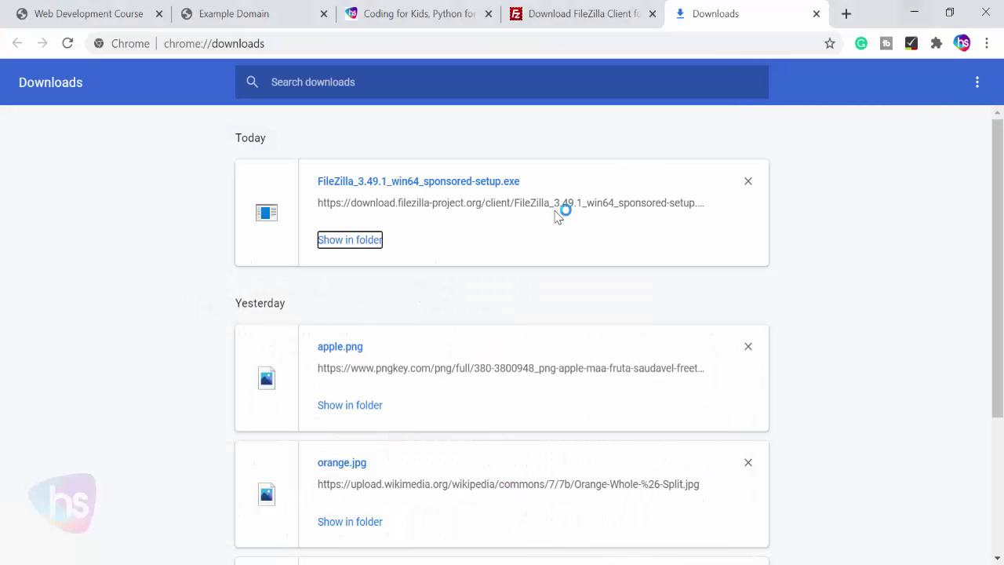
left_click(845, 15)
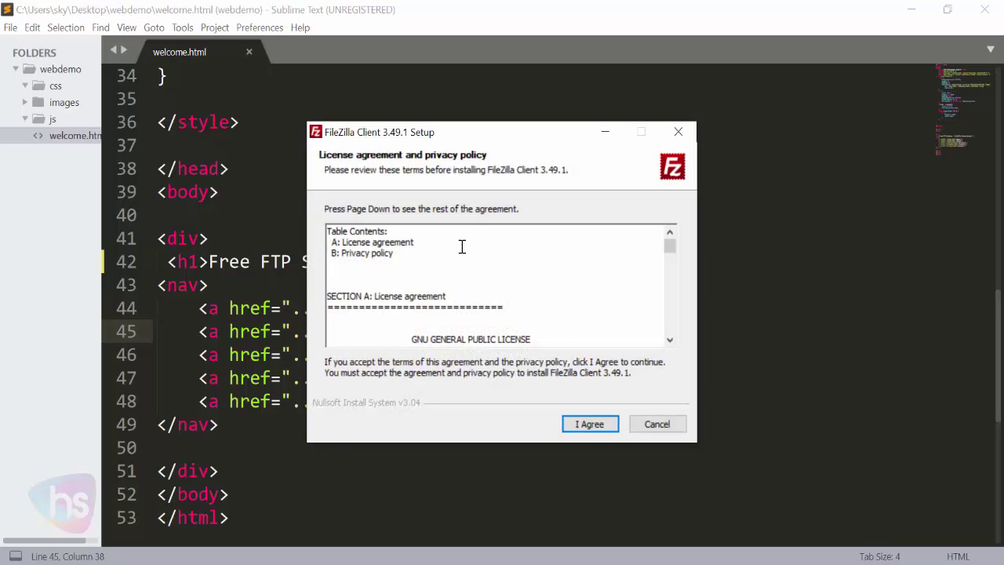
left_click(581, 428)
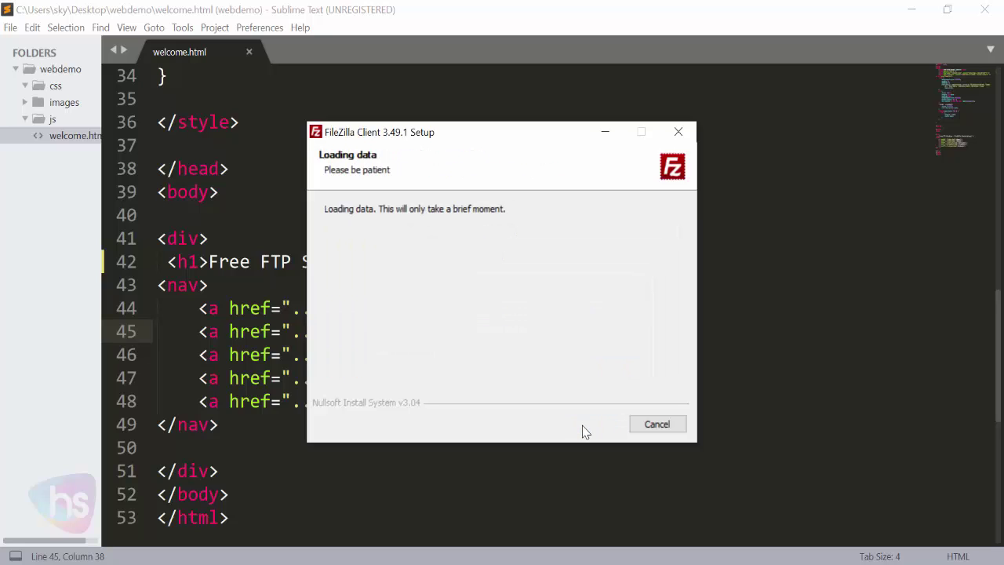